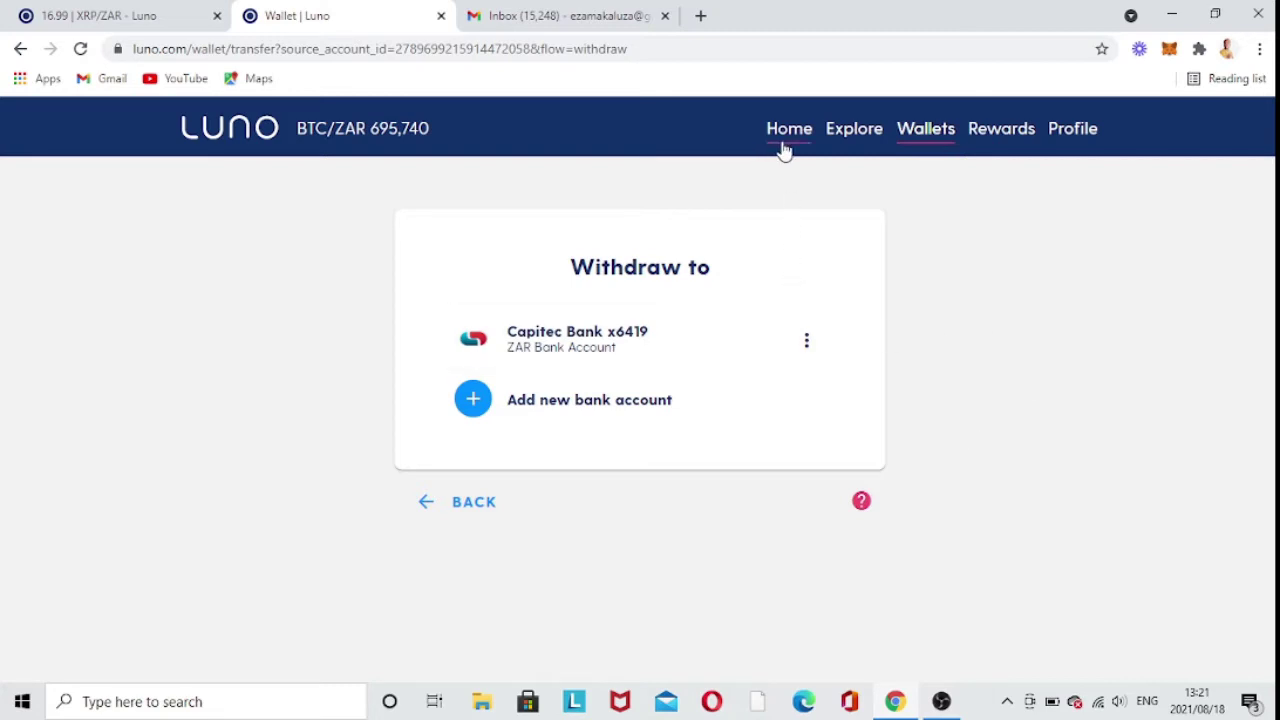
- Bring the '16.99 | XRP/ZAR - Luno' trading tab to the front
left_click(180, 15)
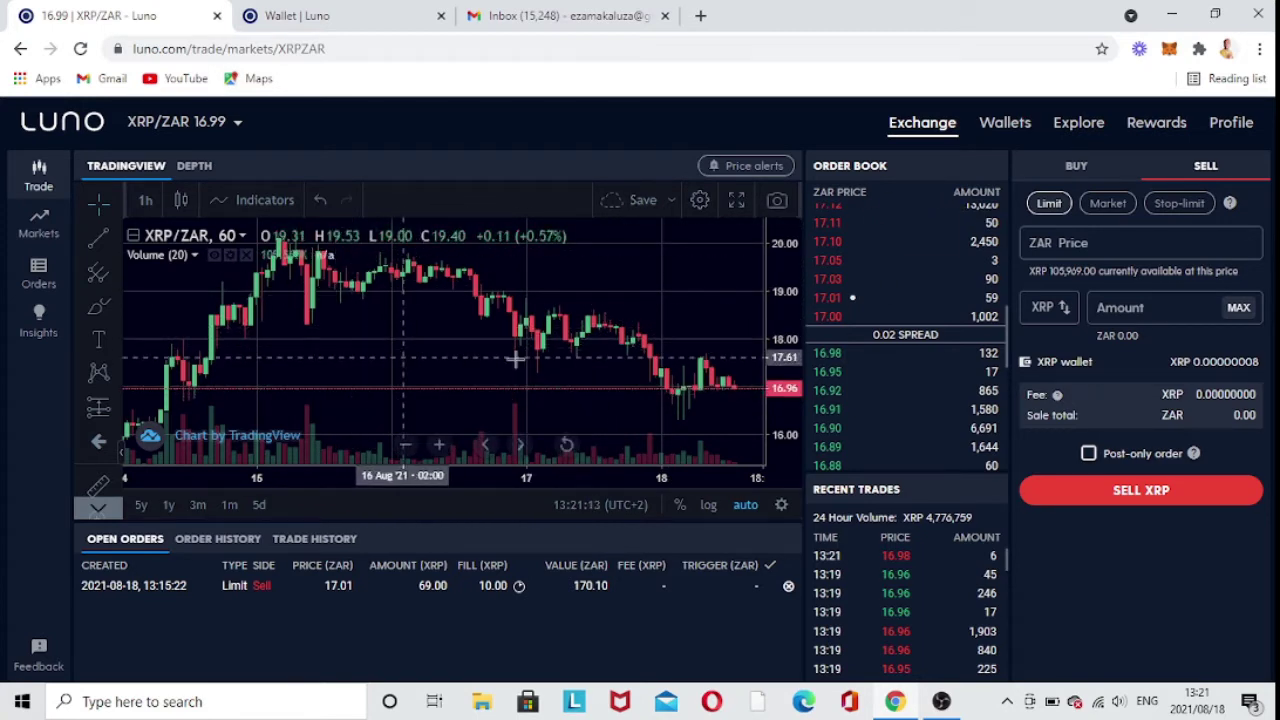
- Check the XRP/ZAR markets list, close it, and open Wallets in a new tab
left_click(239, 123)
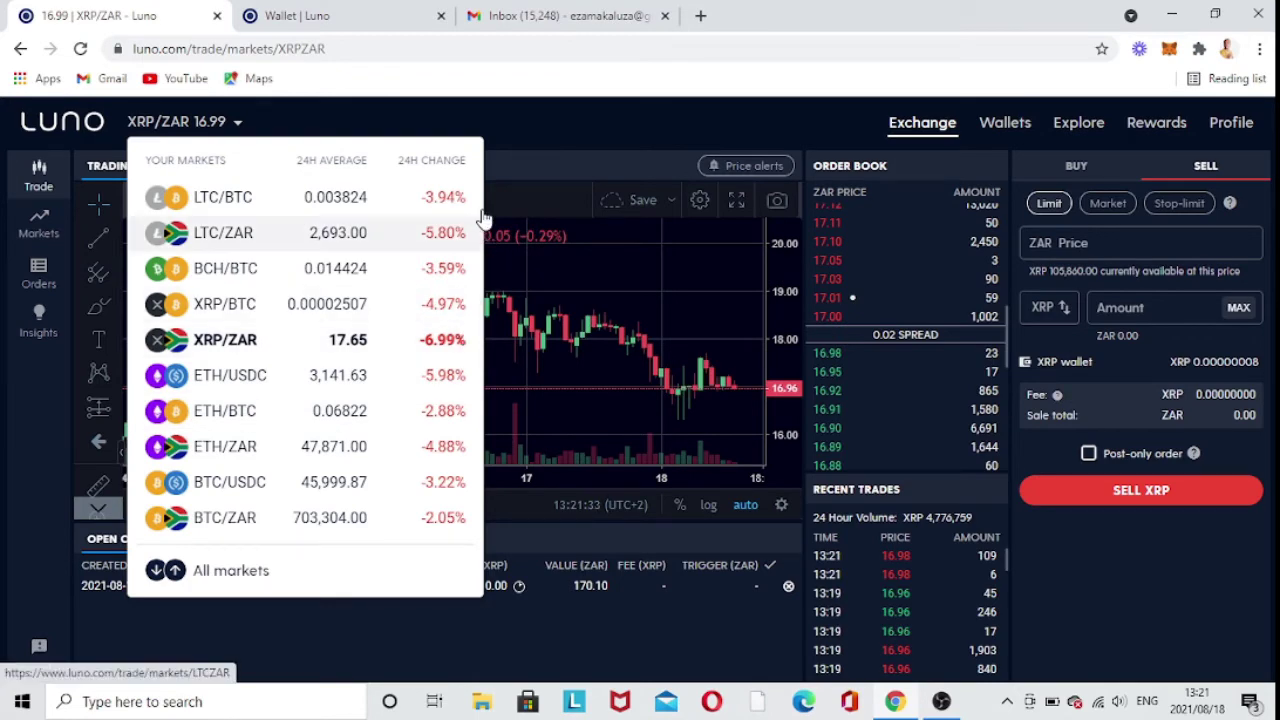
left_click(577, 116)
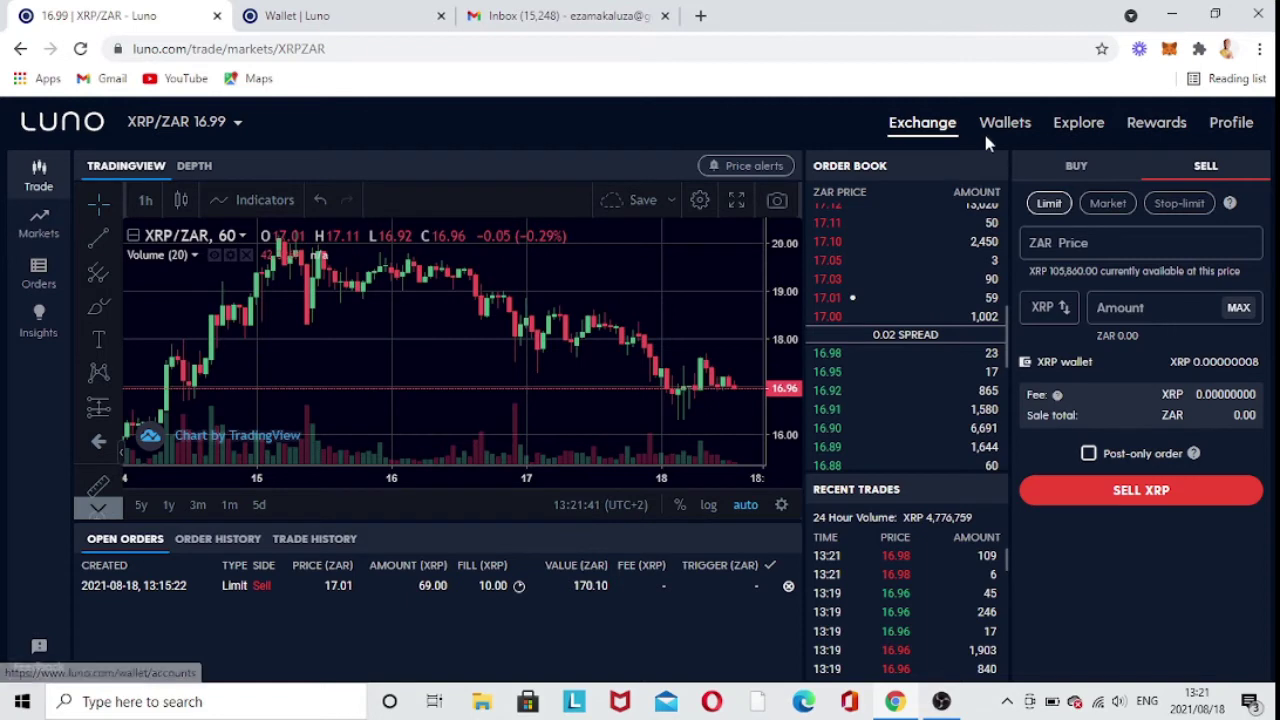
left_click(1008, 127)
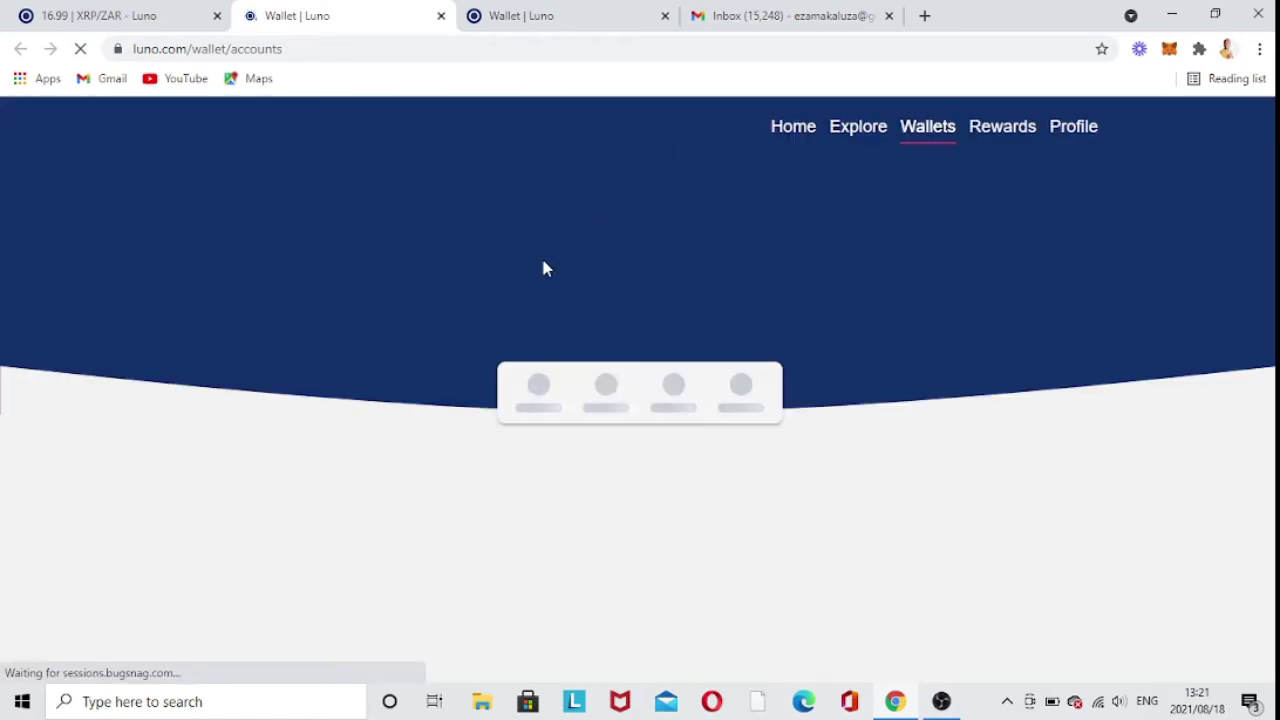
- Open the ZAR 183.13 wallet listed under Local Currency on the Wallets page
scroll(935, 267, "down", 1)
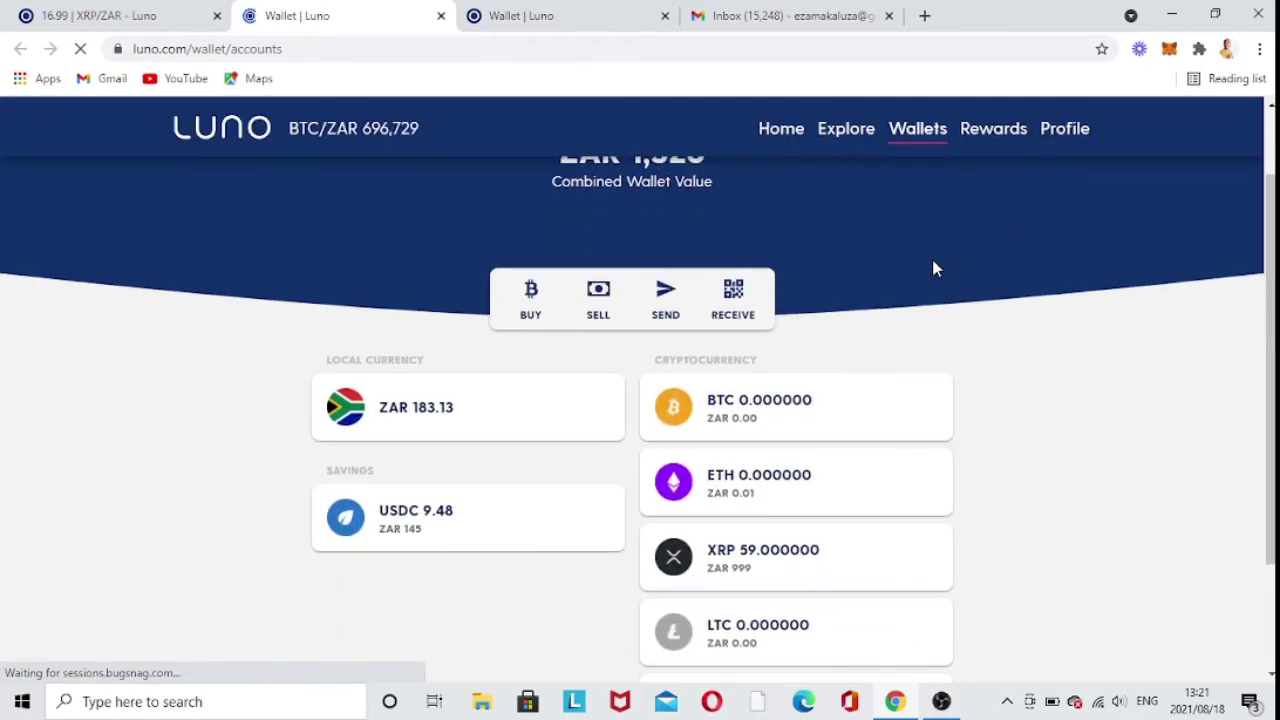
scroll(935, 267, "down", 2)
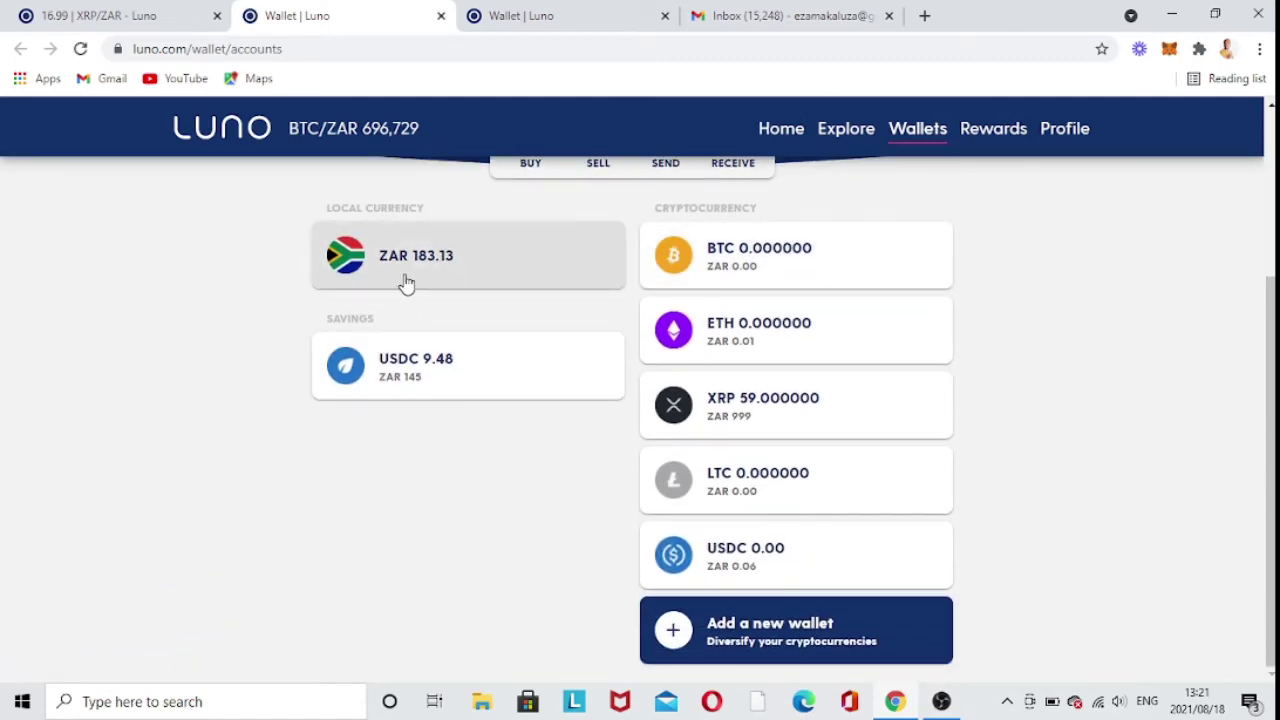
scroll(506, 357, "up", 2)
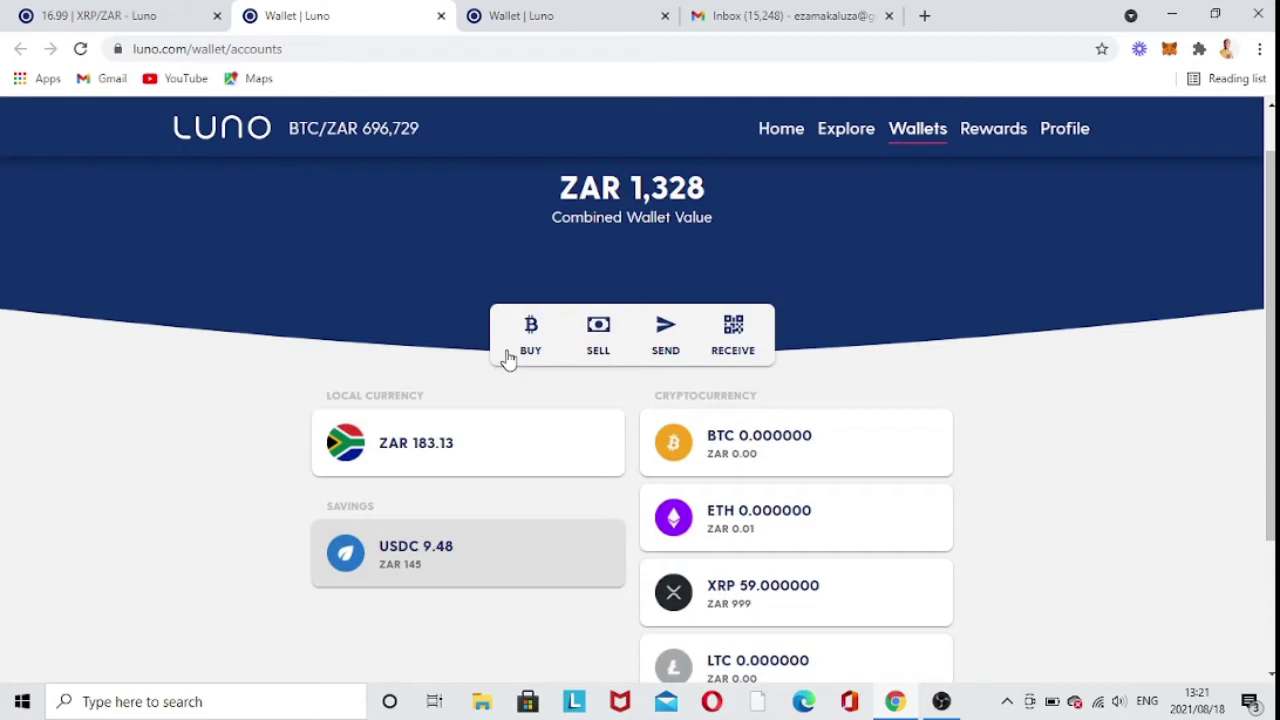
scroll(506, 362, "down", 1)
scroll(506, 367, "down", 1)
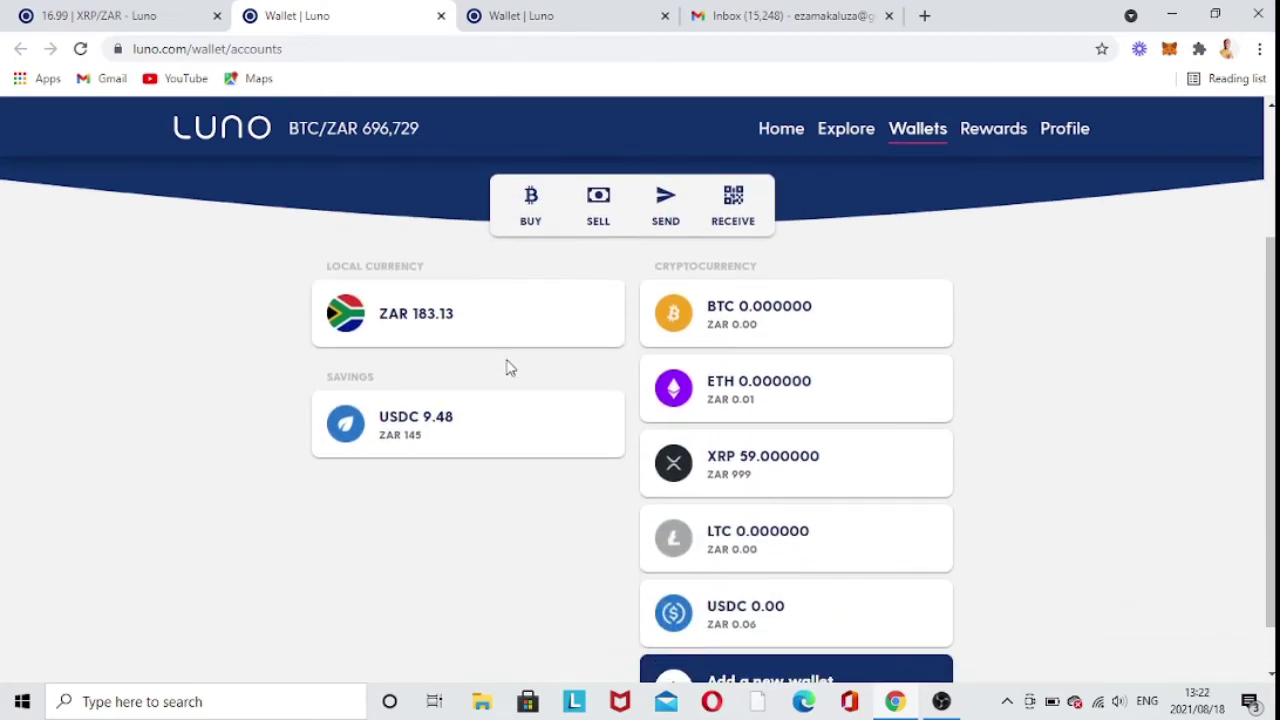
left_click(422, 316)
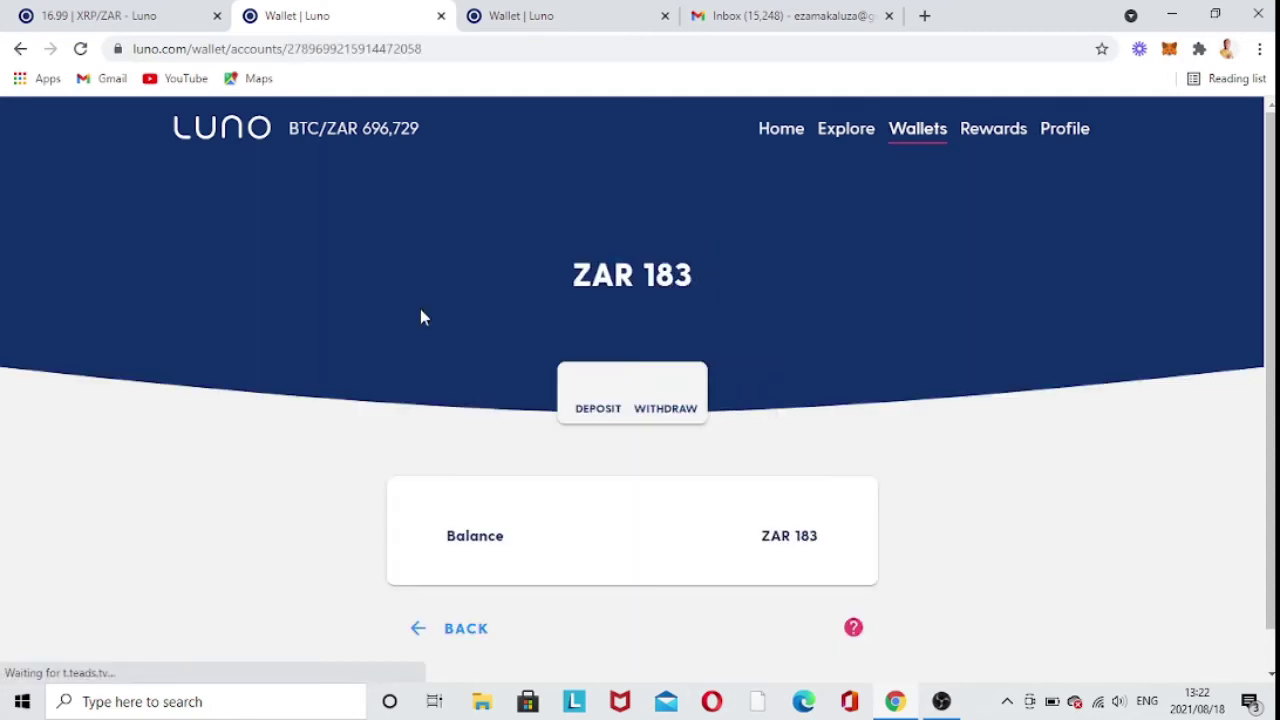
- Start a withdrawal from the ZAR 183 wallet to reach the Withdraw to list
scroll(857, 325, "down", 2)
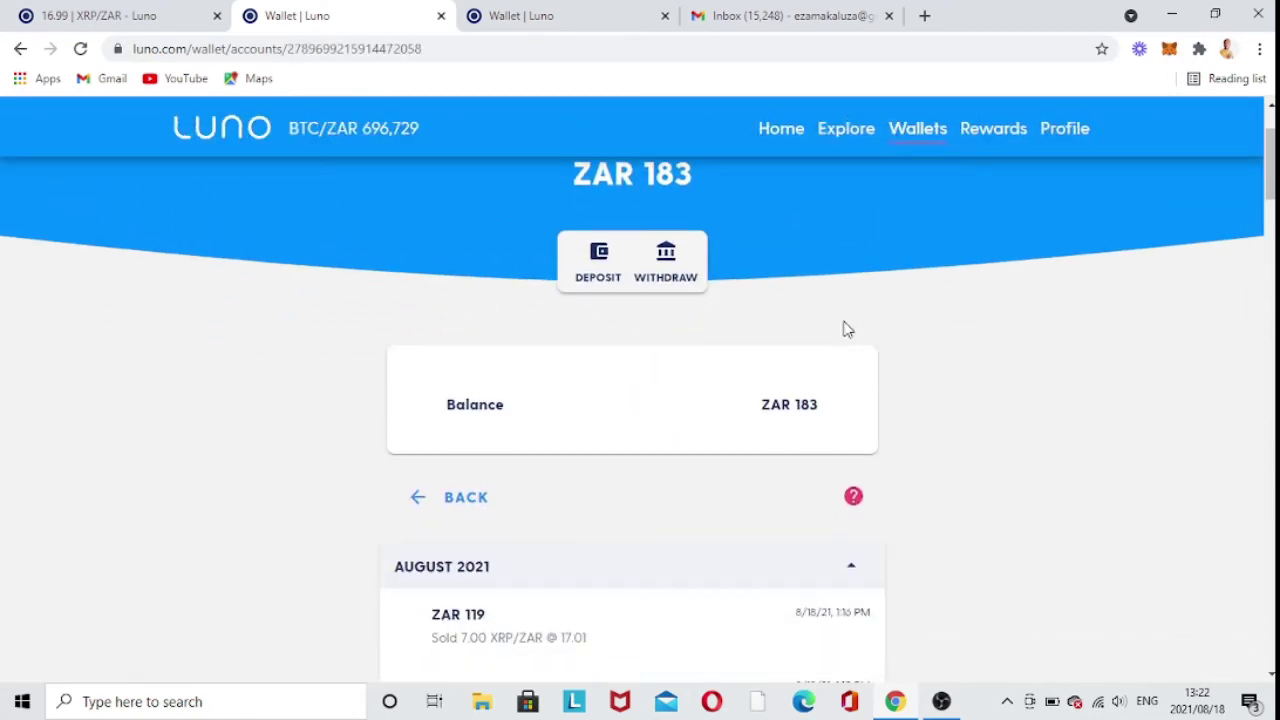
scroll(843, 322, "up", 2)
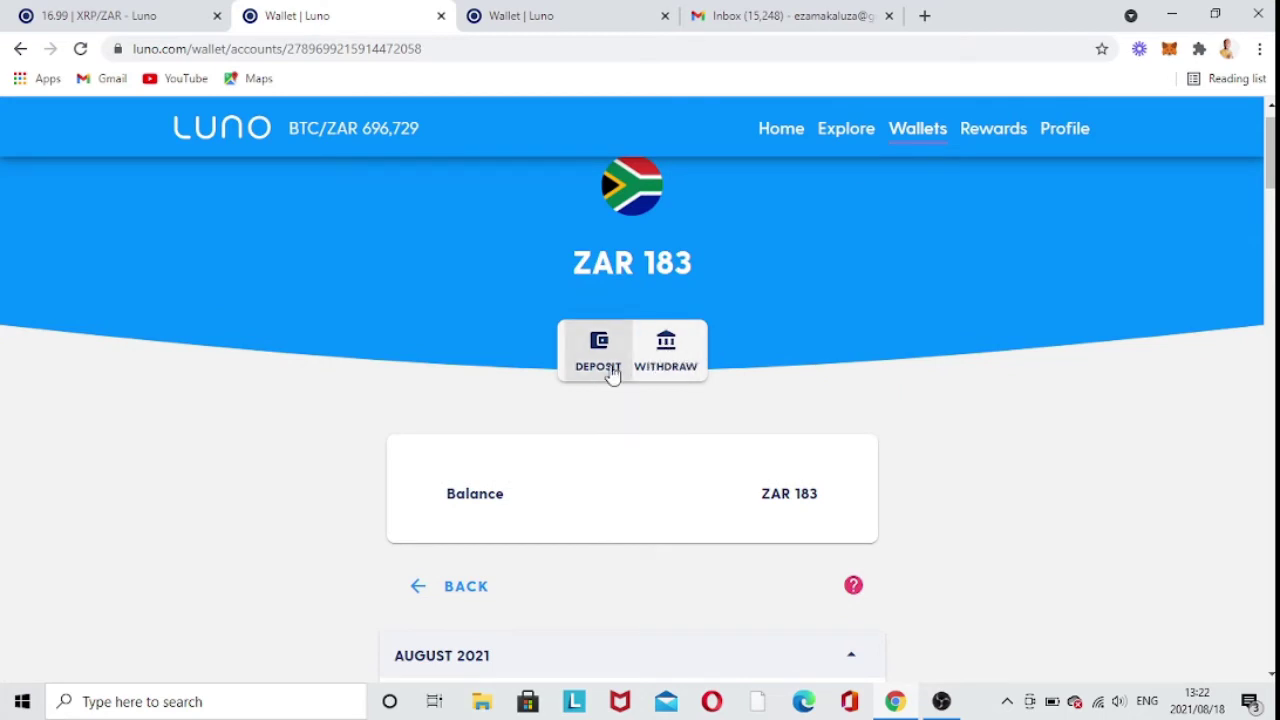
left_click(666, 356)
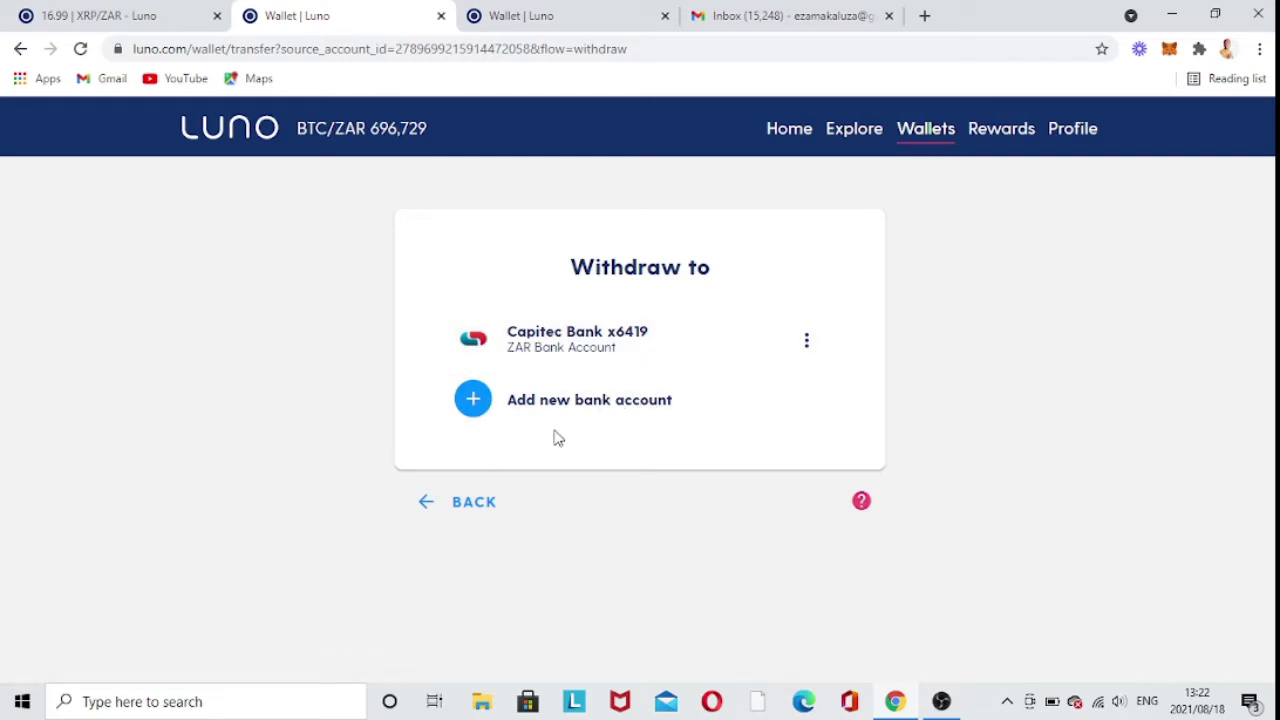
- Begin adding a new bank account and expand the Bank region choices
left_click(487, 400)
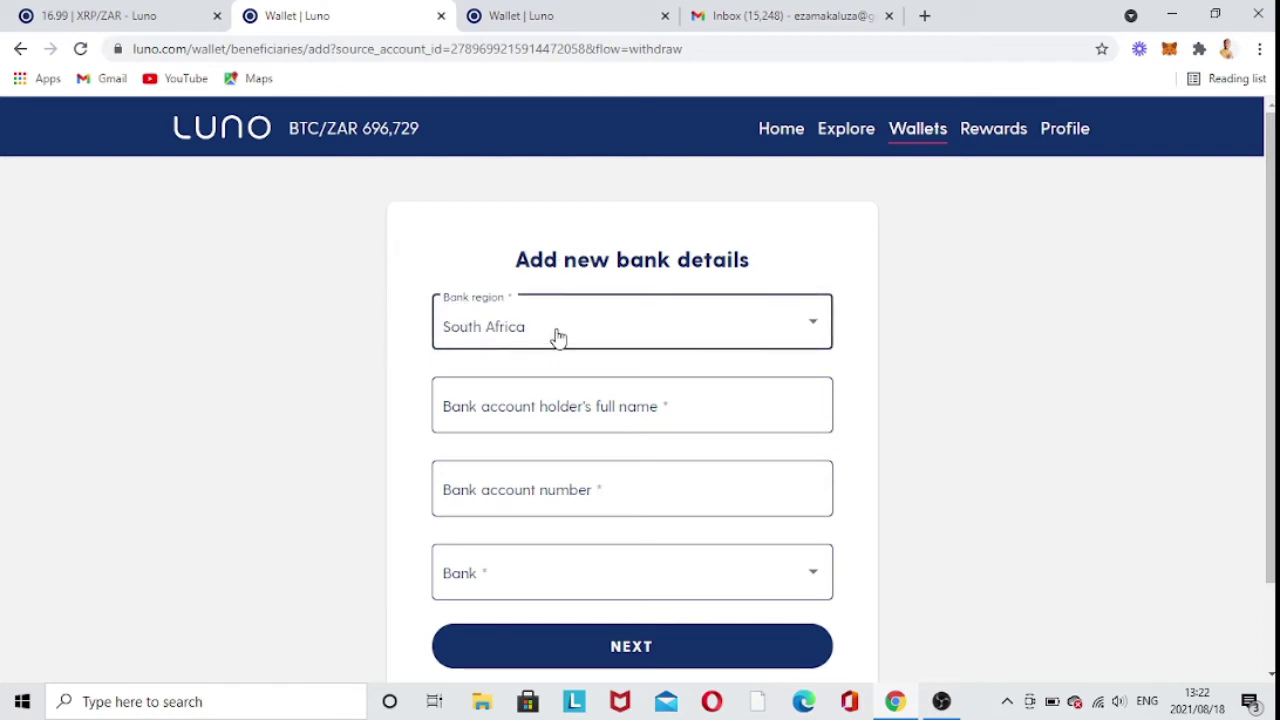
left_click(810, 326)
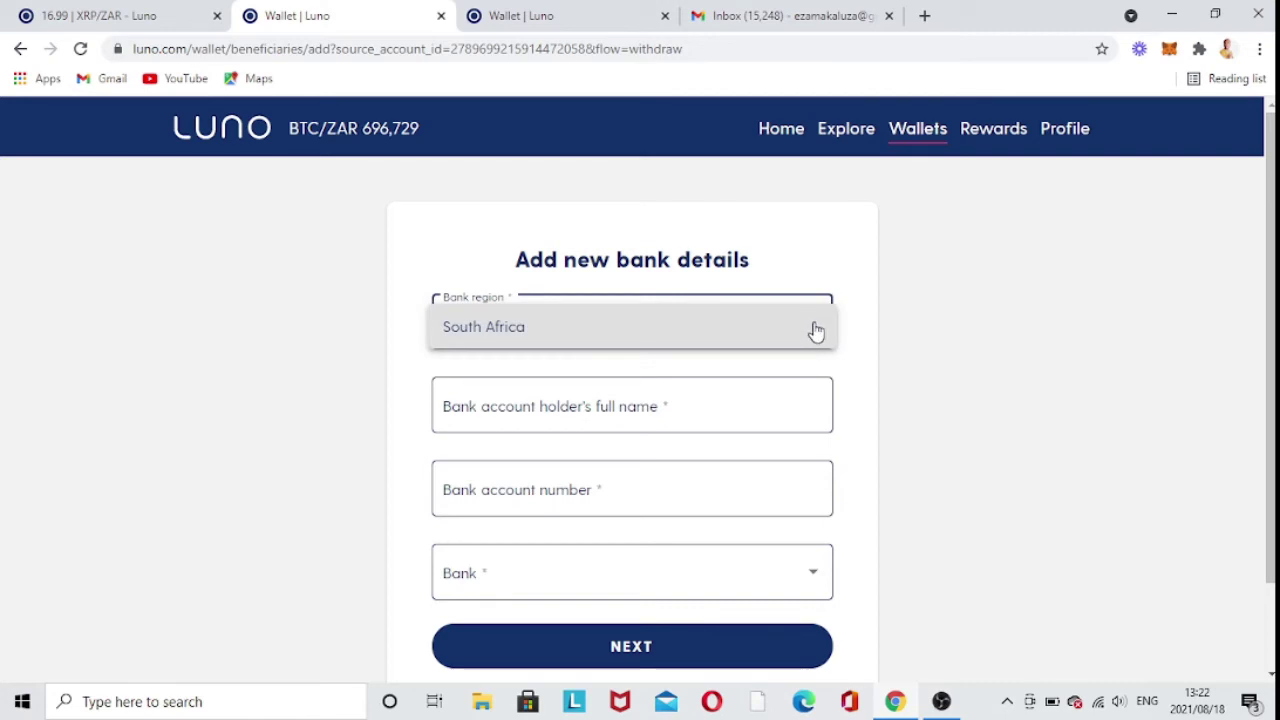
- Keep South Africa as bank region and show the banks: Absa, Capitec, FNB/RMB, Nedbank, Standard
left_click(743, 334)
left_click(744, 334)
left_click(923, 325)
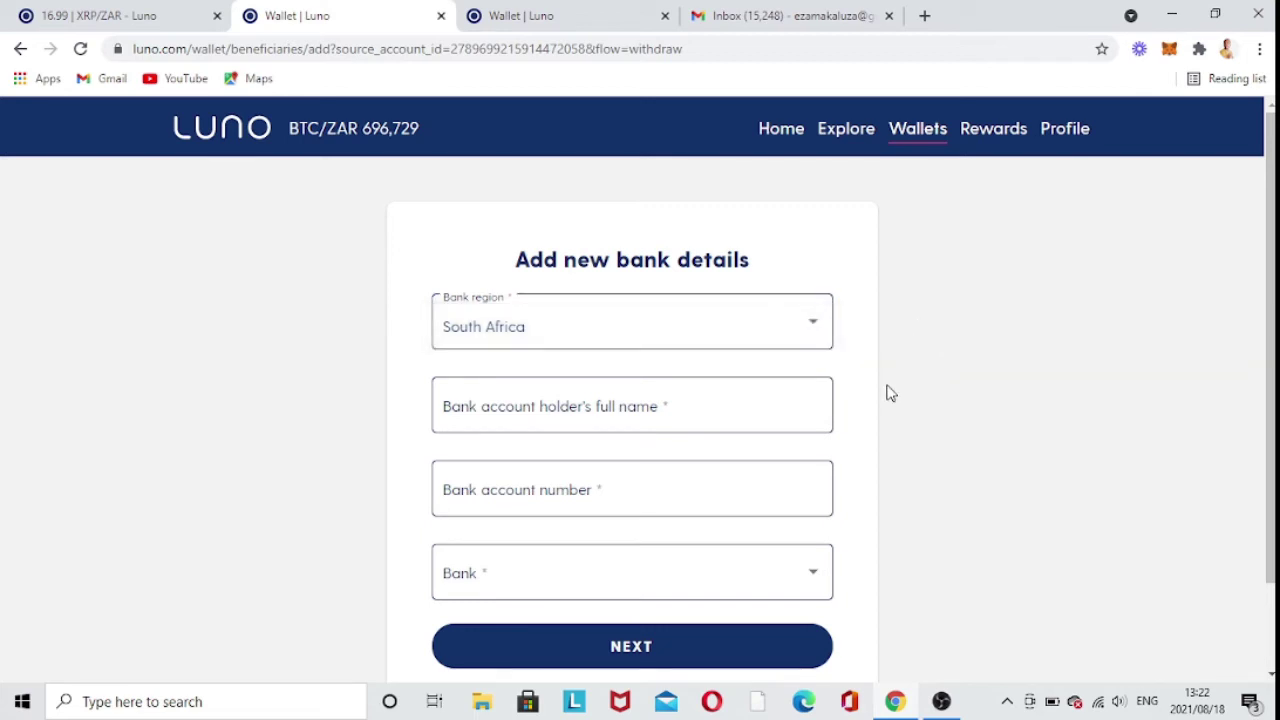
scroll(890, 395, "down", 1)
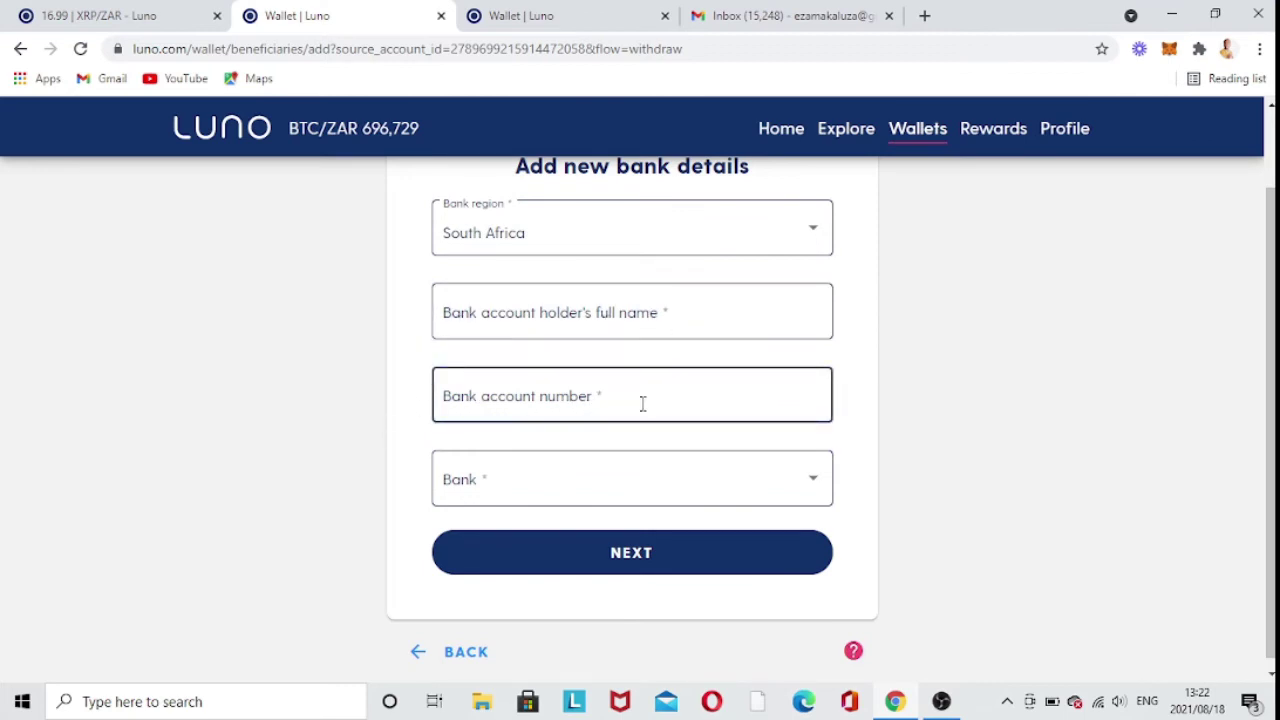
scroll(630, 425, "down", 1)
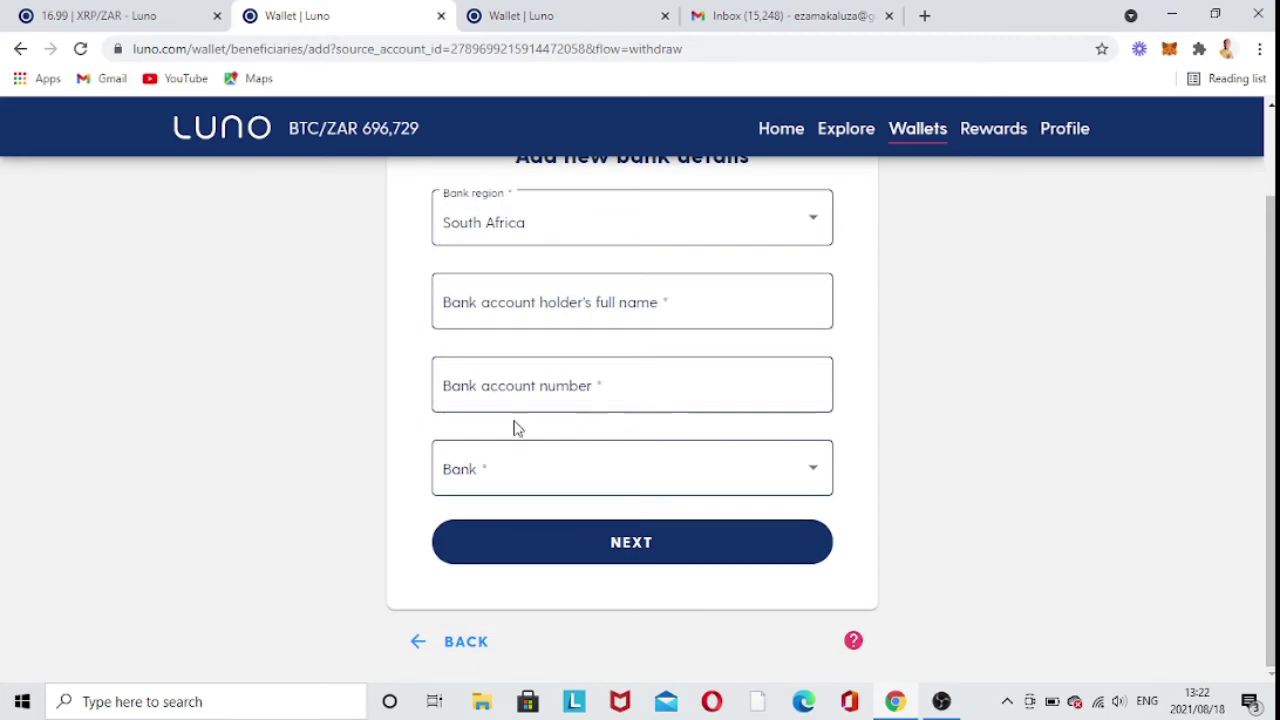
left_click(813, 477)
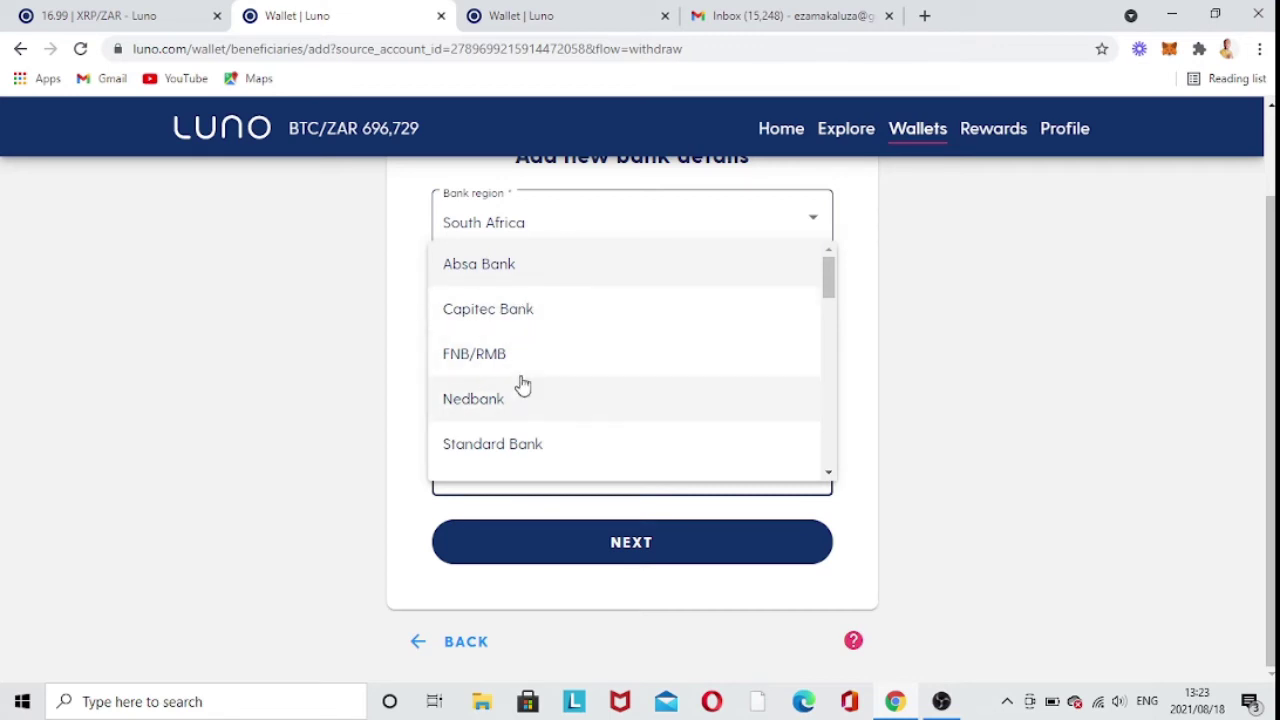
- Browse the South African banks from Absa Bank down to UBS, closing the list unselected
scroll(589, 420, "down", 1)
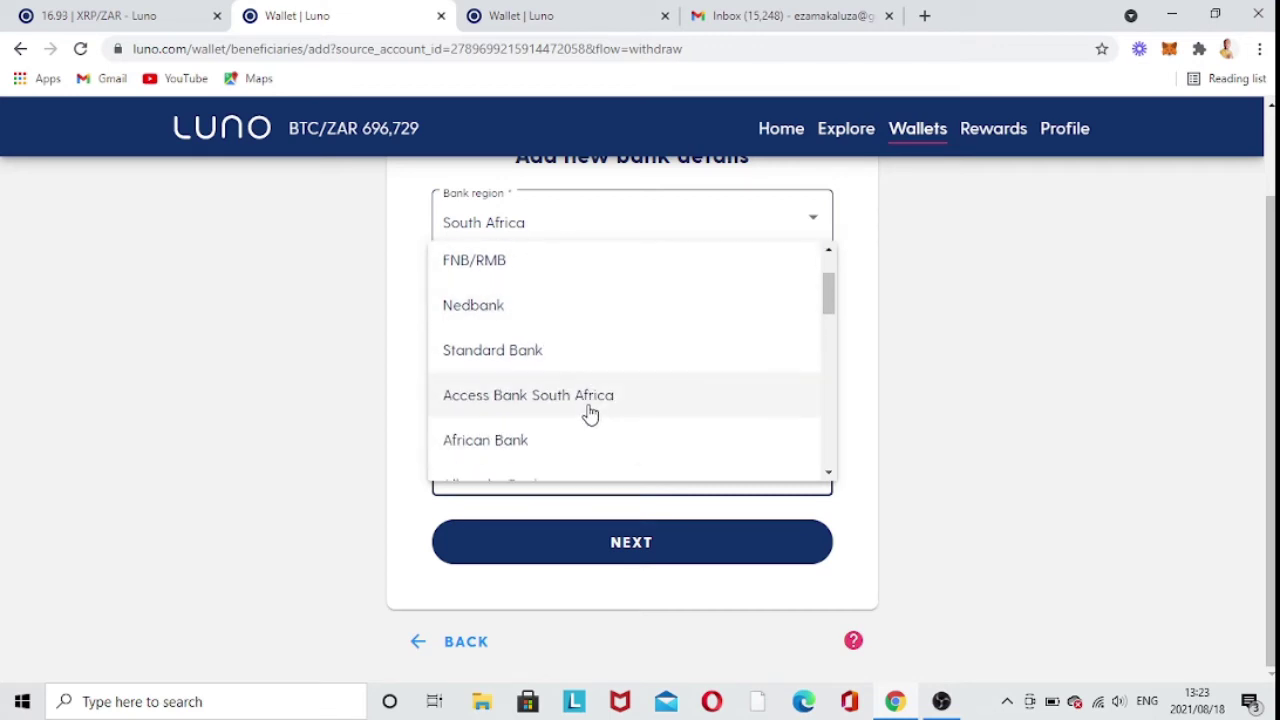
scroll(583, 413, "down", 1)
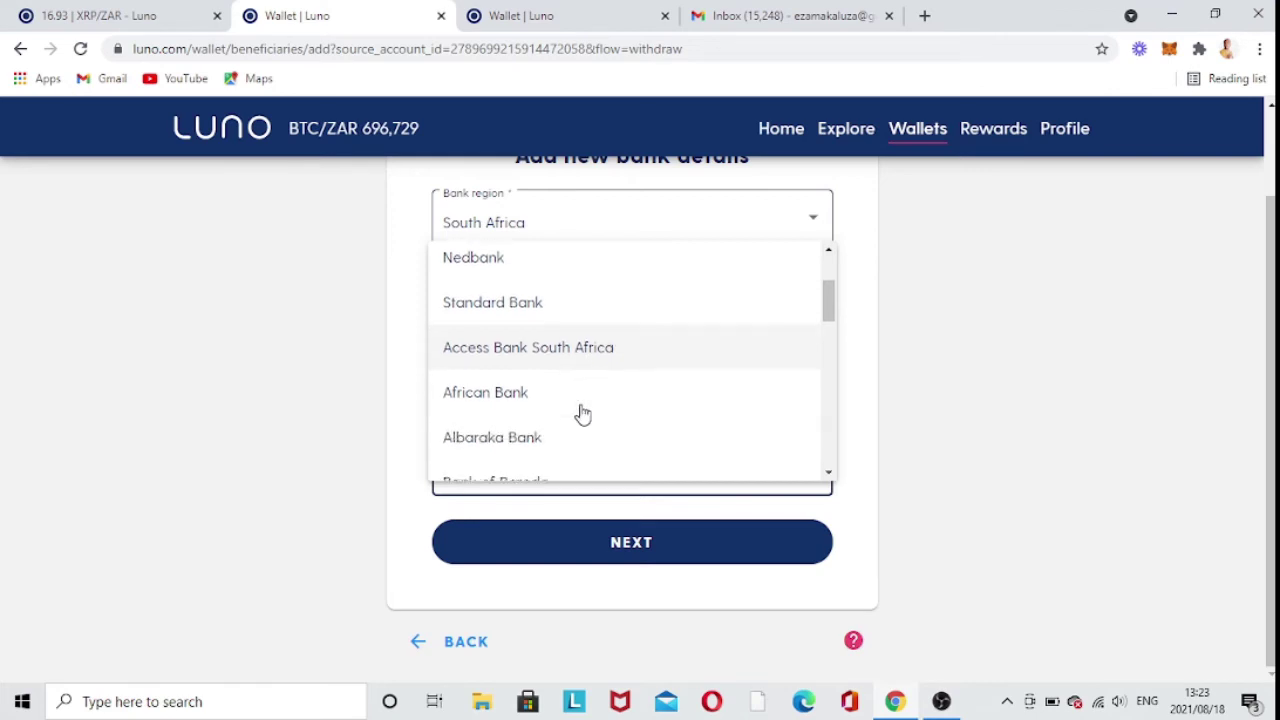
scroll(583, 413, "down", 1)
scroll(563, 376, "down", 2)
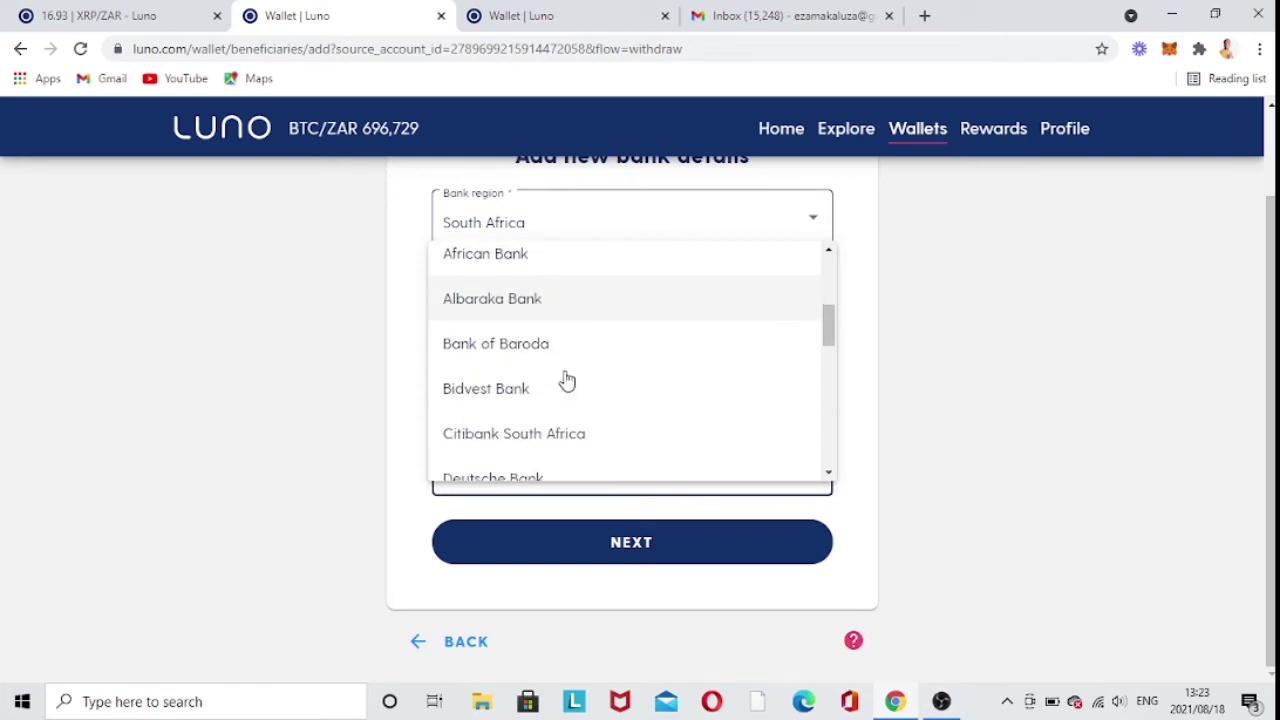
scroll(578, 376, "down", 2)
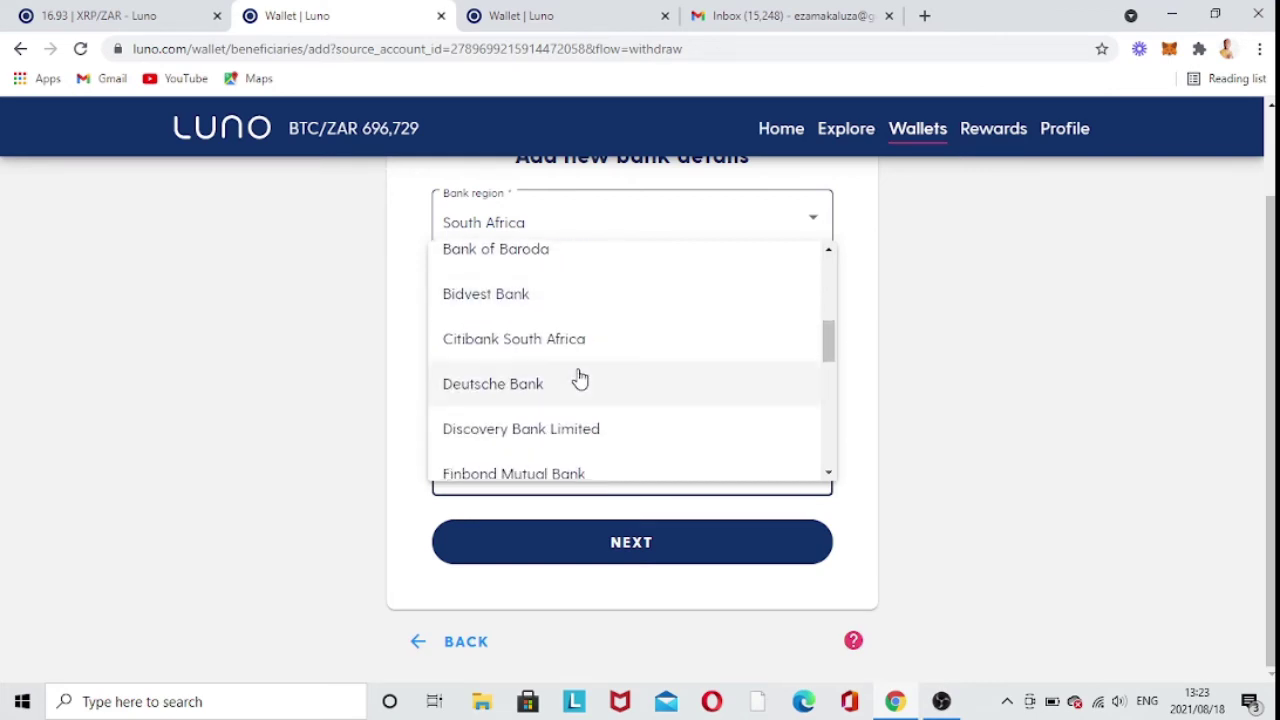
scroll(580, 378, "down", 2)
scroll(580, 380, "down", 5)
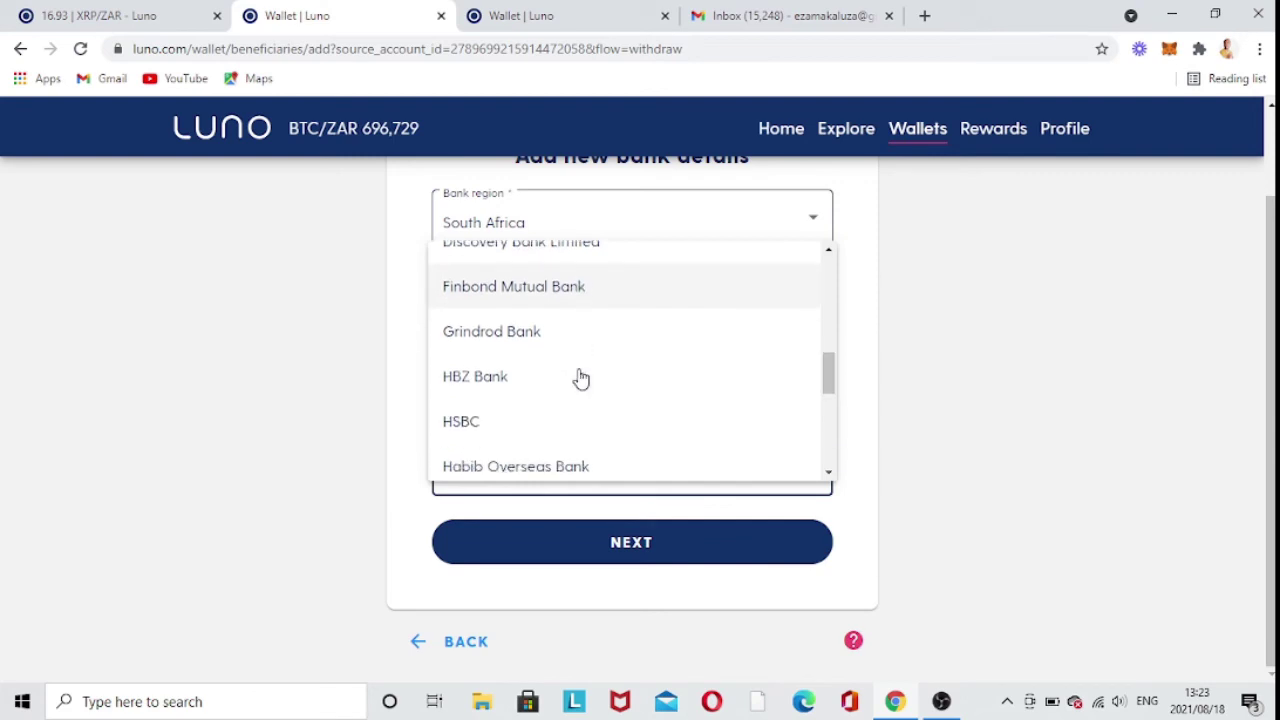
scroll(580, 383, "down", 3)
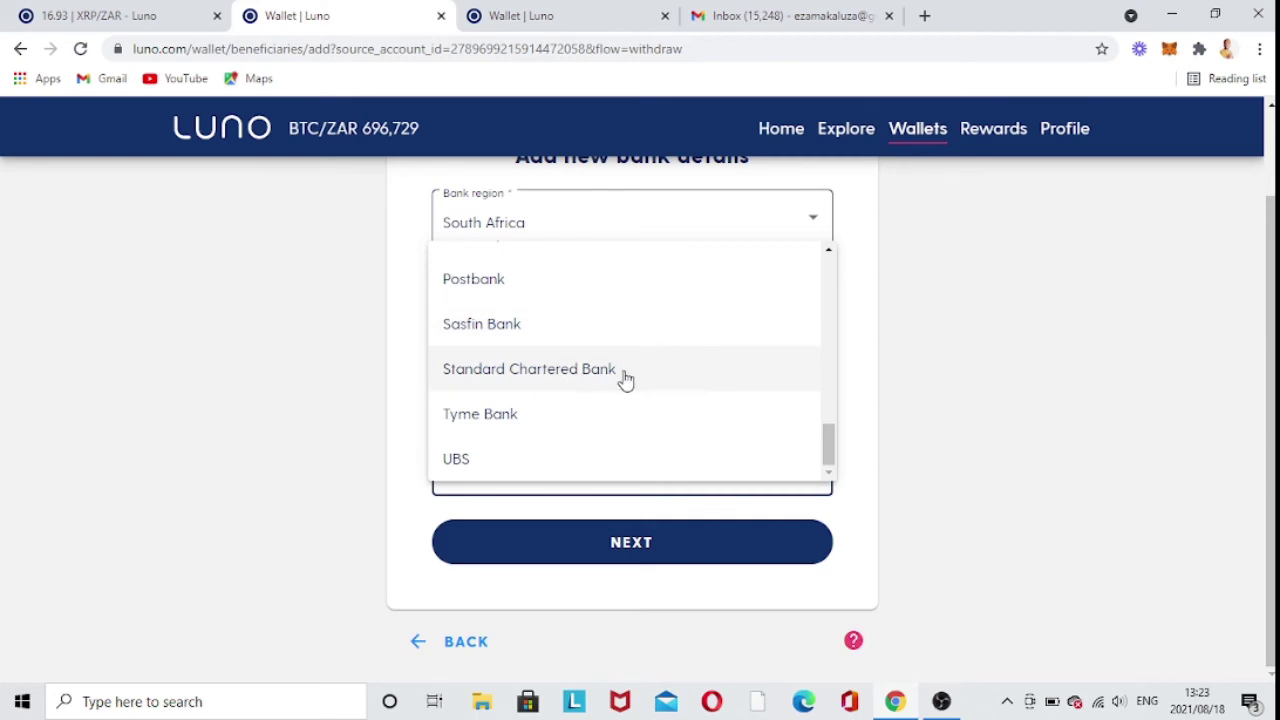
left_click(952, 358)
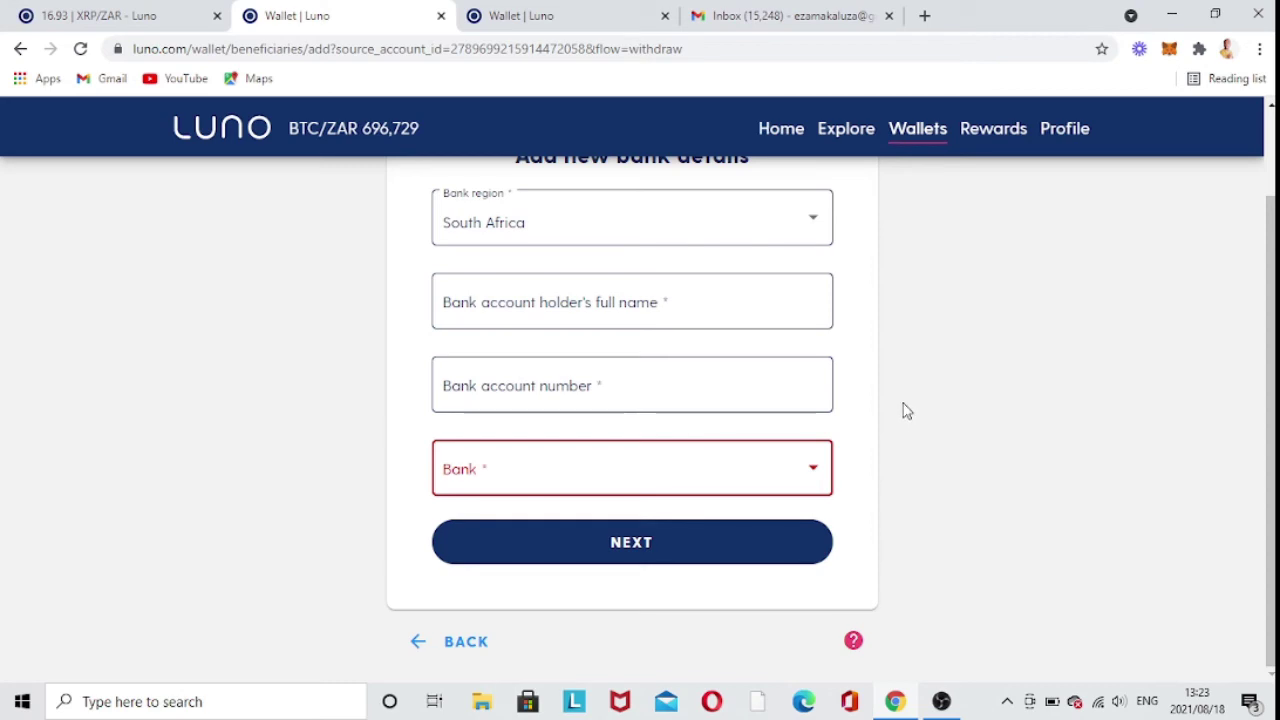
- Use BACK below the new bank details form to return to the Withdraw to list
scroll(911, 405, "up", 1)
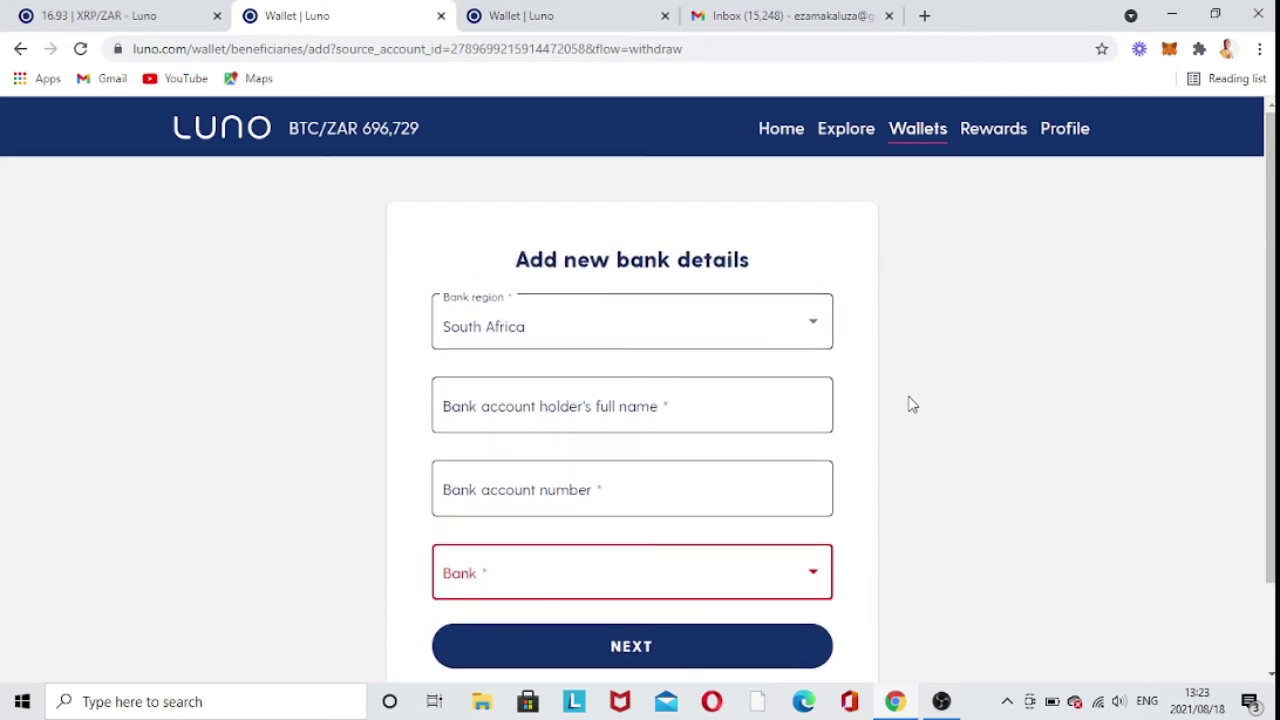
scroll(922, 410, "down", 1)
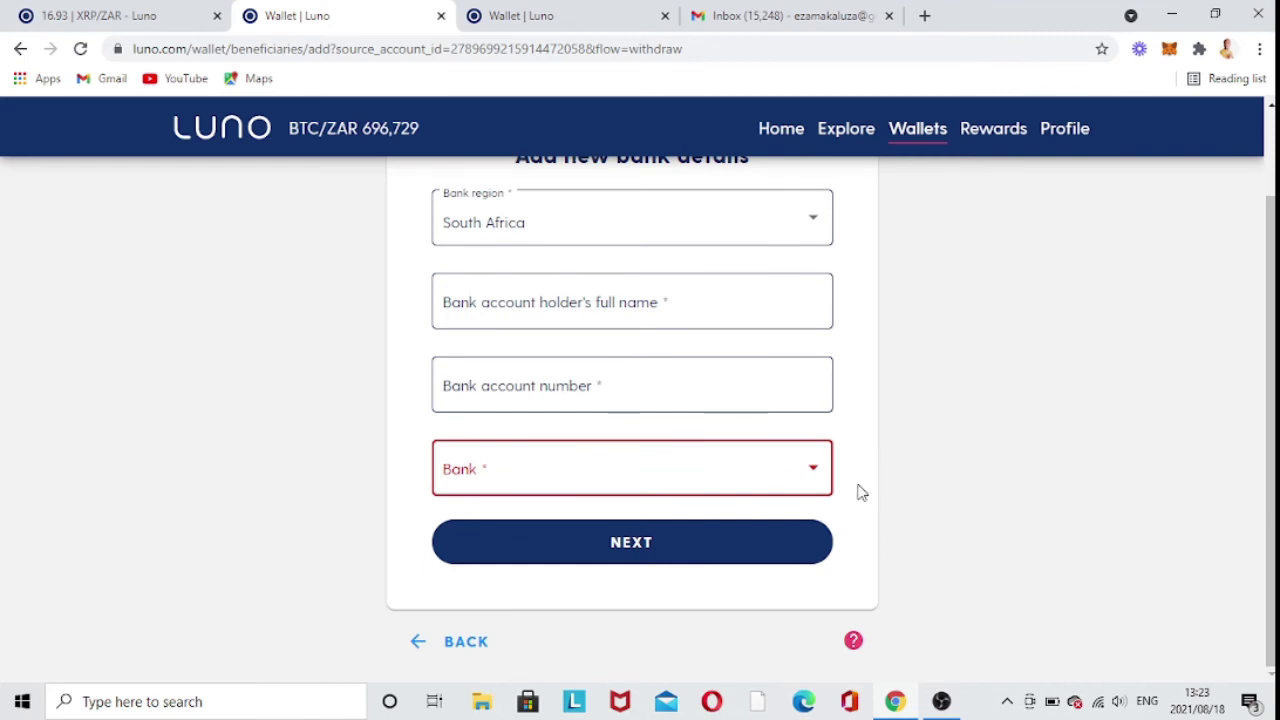
left_click(418, 648)
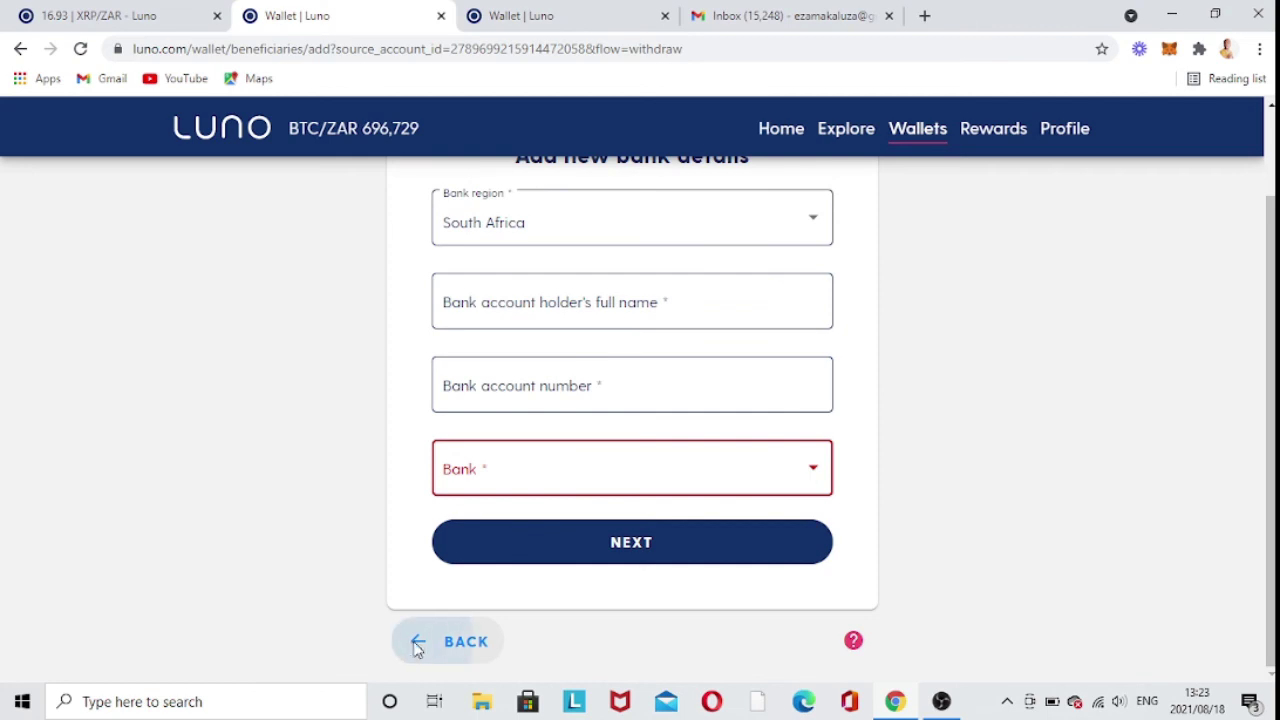